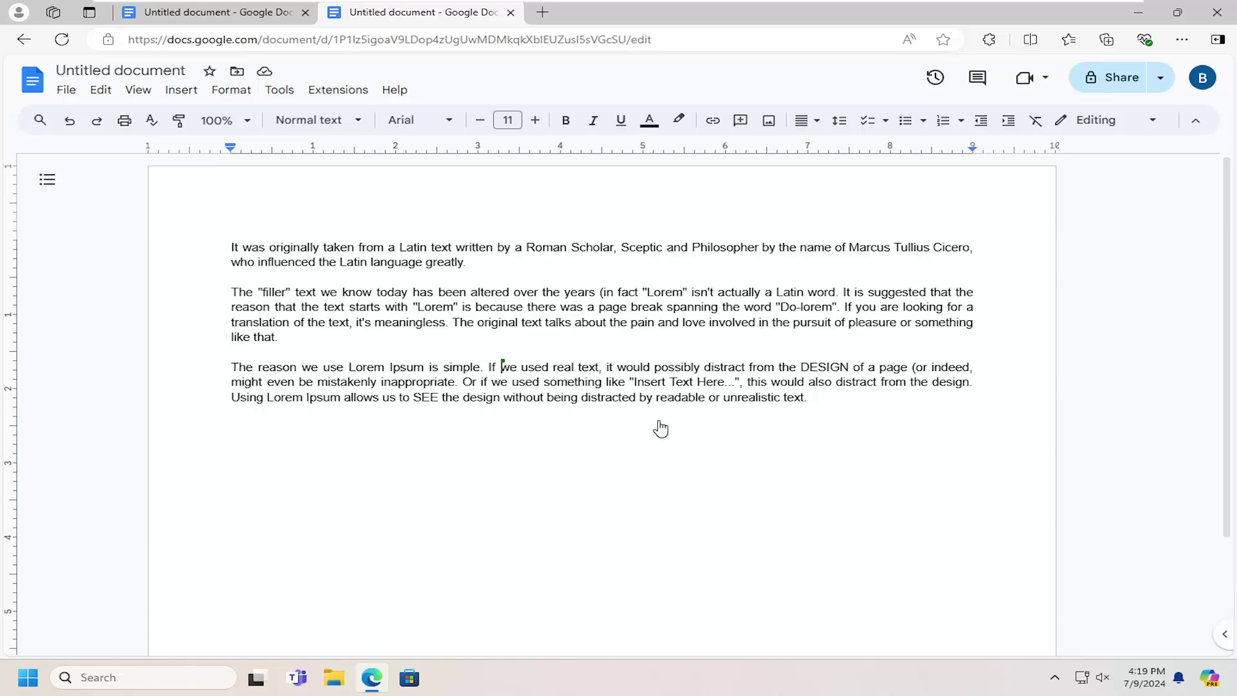
Step: Add blank lines to extend the document across four pages, then return to page one
key("Return")
key("Return")
key("Return")
key("Return")
key("Return")
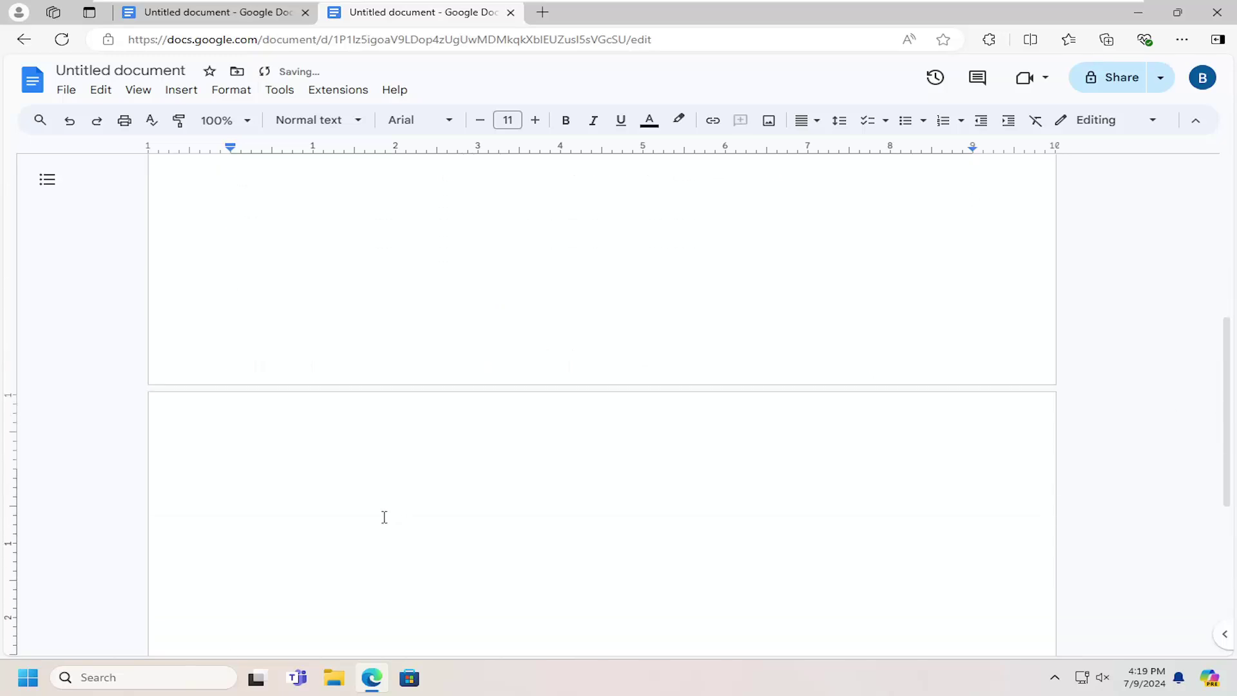
key("shift+Up")
type("1")
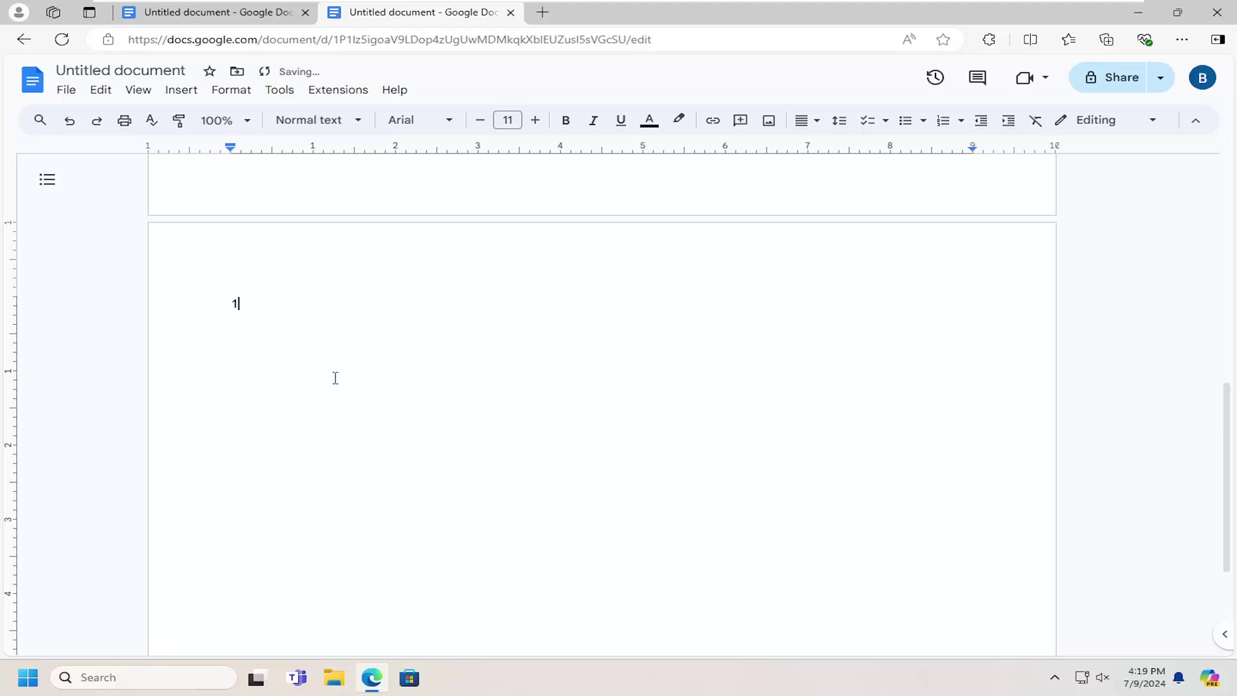
key("Return")
key("Return")
key("Return")
key("Return")
key("Return")
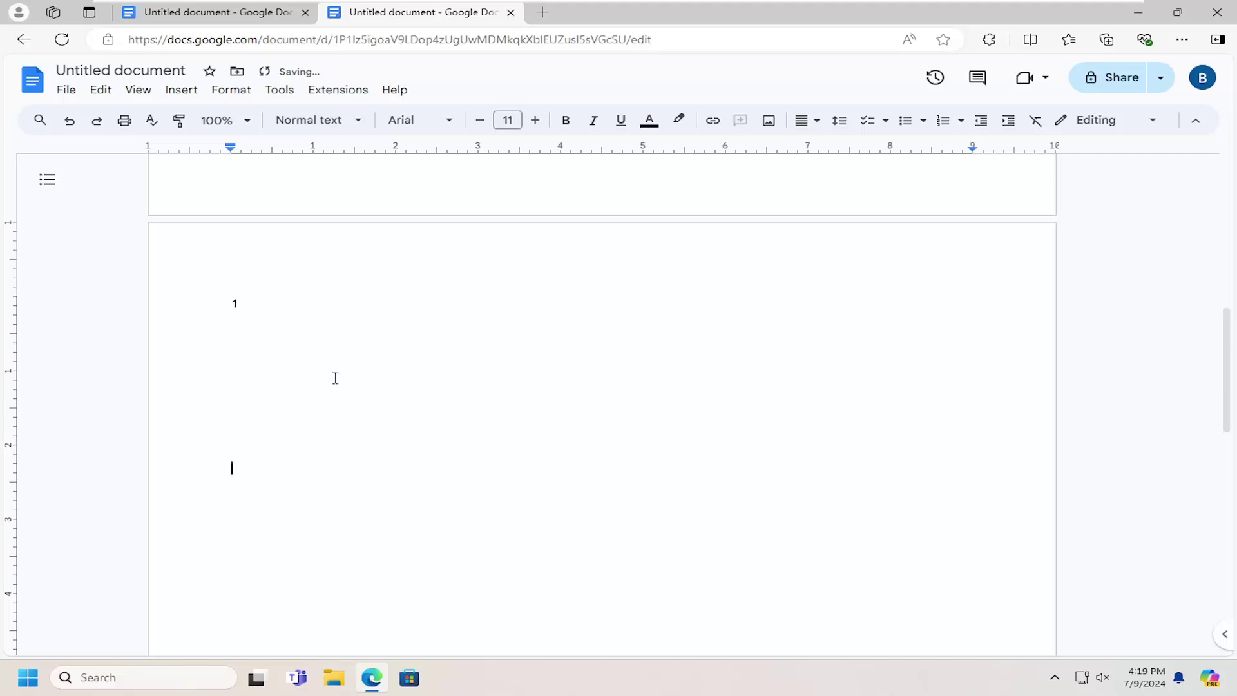
key("Return")
key("Return")
key("Return")
key("Return")
key("Return")
key("Return")
scroll(334, 387, "up", 3)
type("1")
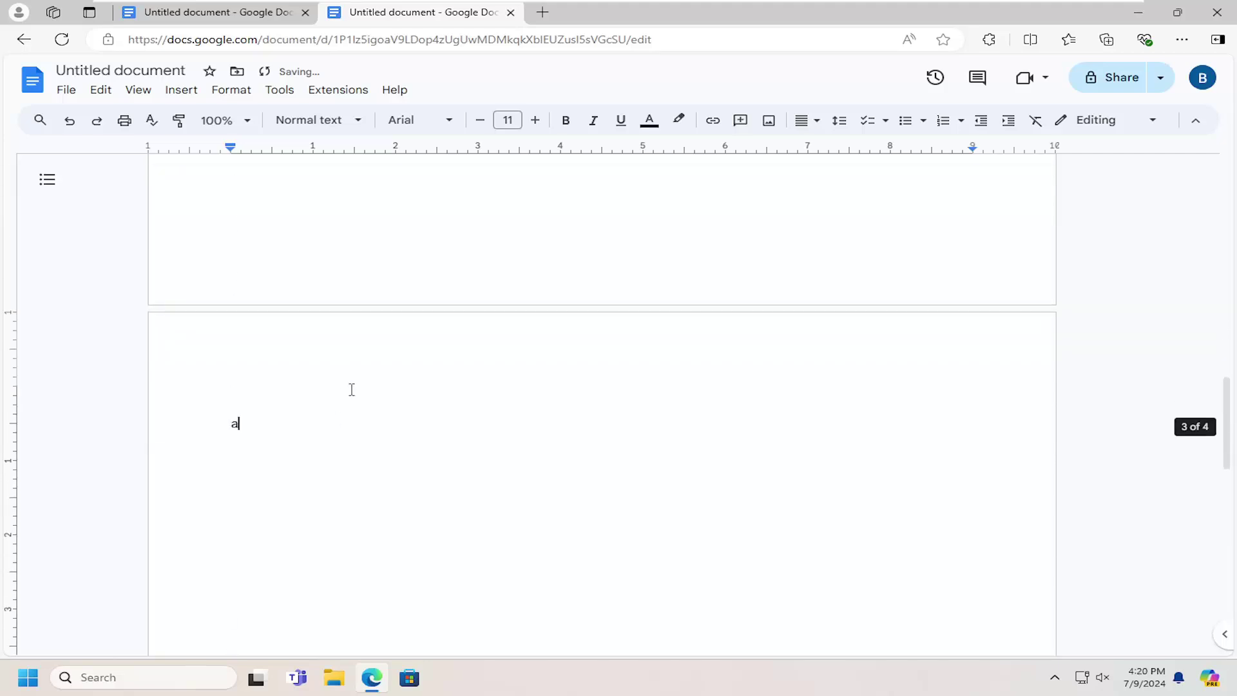
scroll(489, 344, "up", 10)
left_click(501, 366)
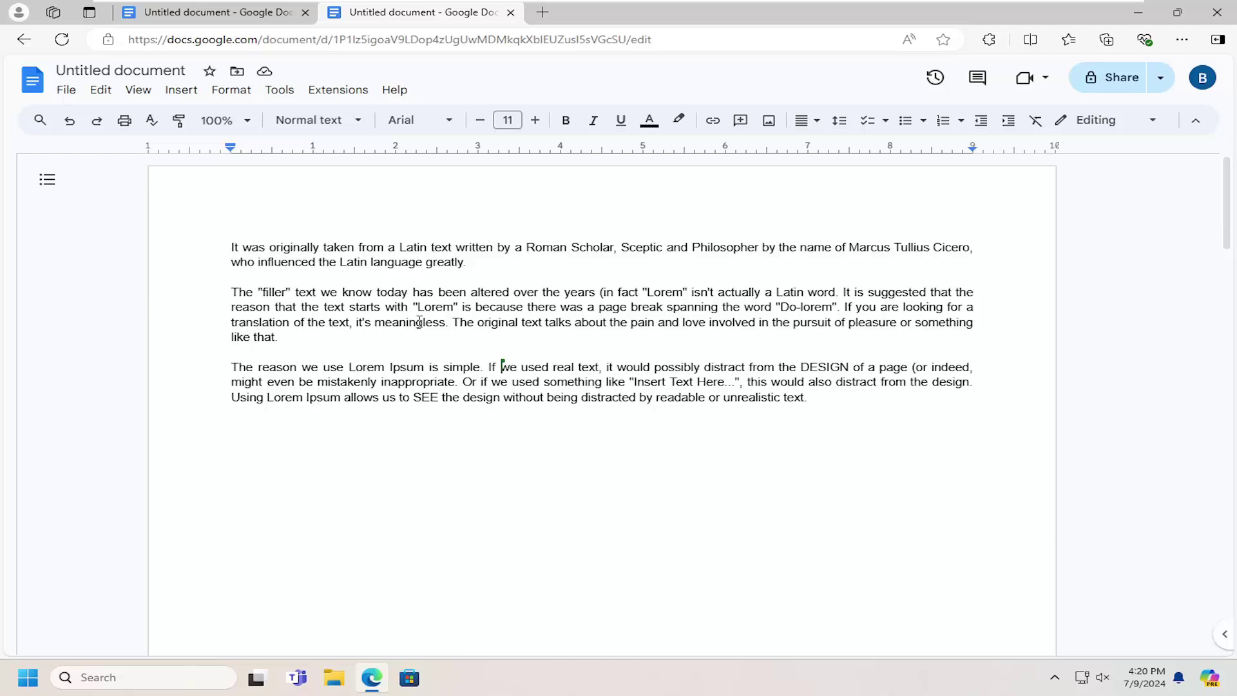
Step: Open the document's print settings from the toolbar Print button
left_click(124, 120)
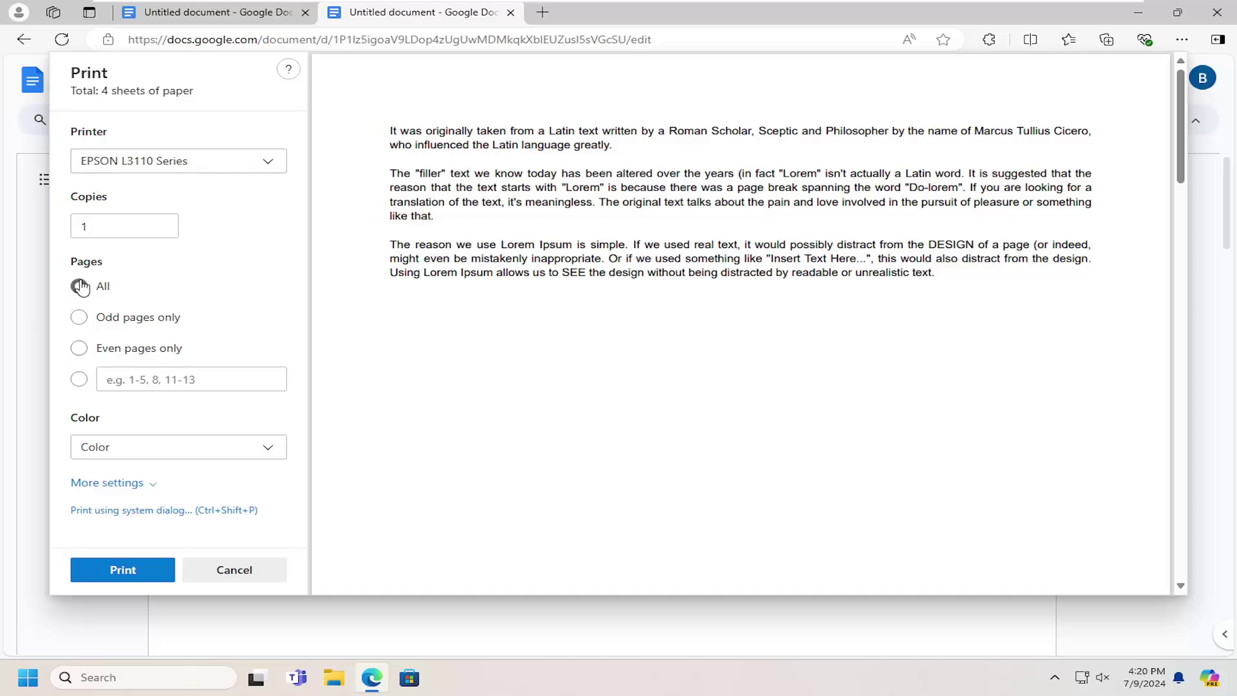
Step: Choose custom pages and enter the page range 1,2-4
left_click(80, 380)
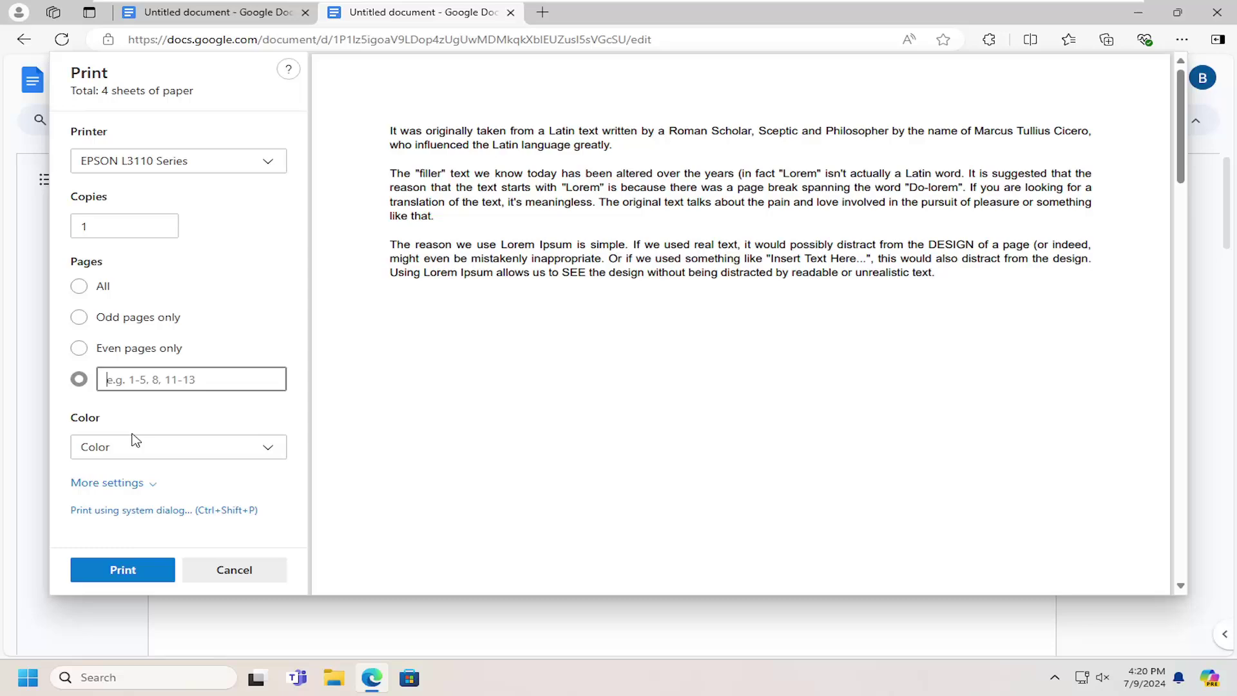
type("1,2")
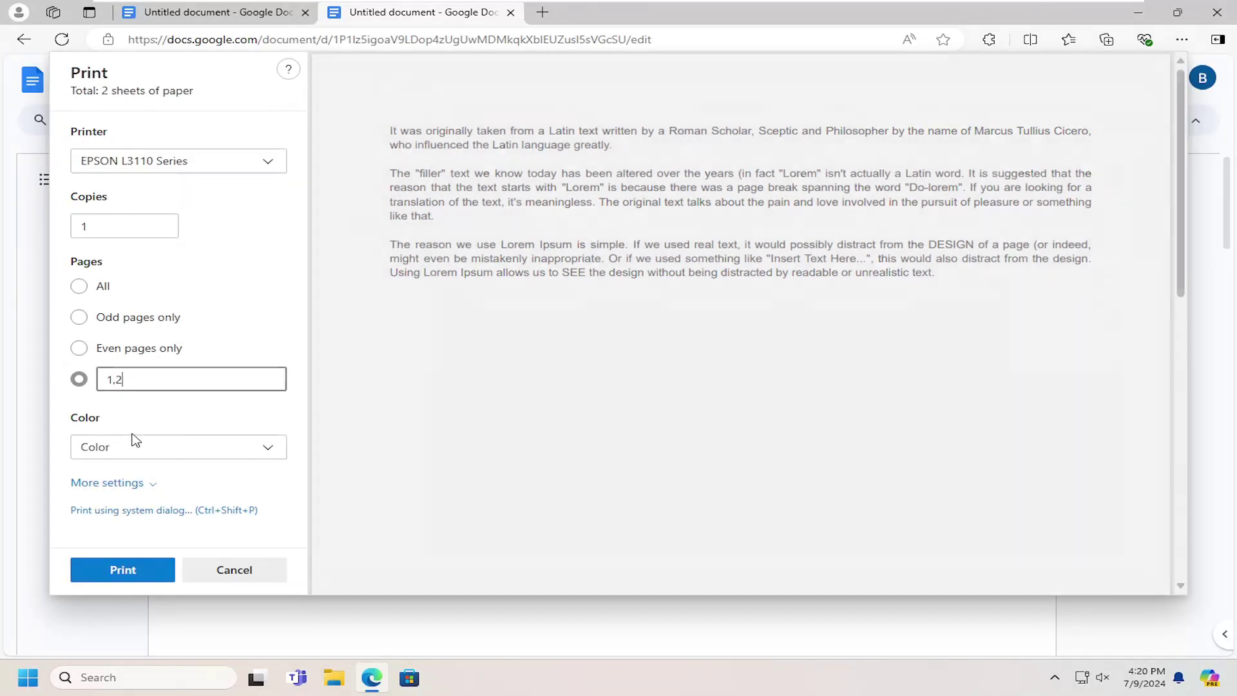
type(",3")
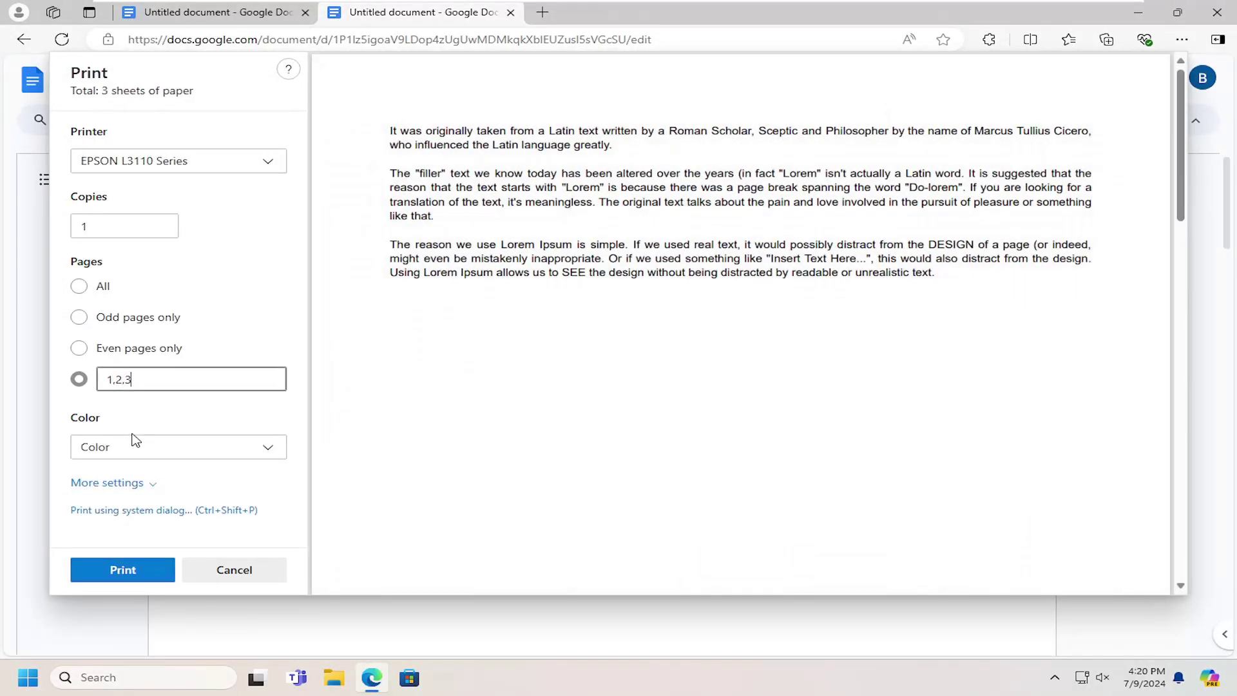
key("BackSpace")
key("BackSpace")
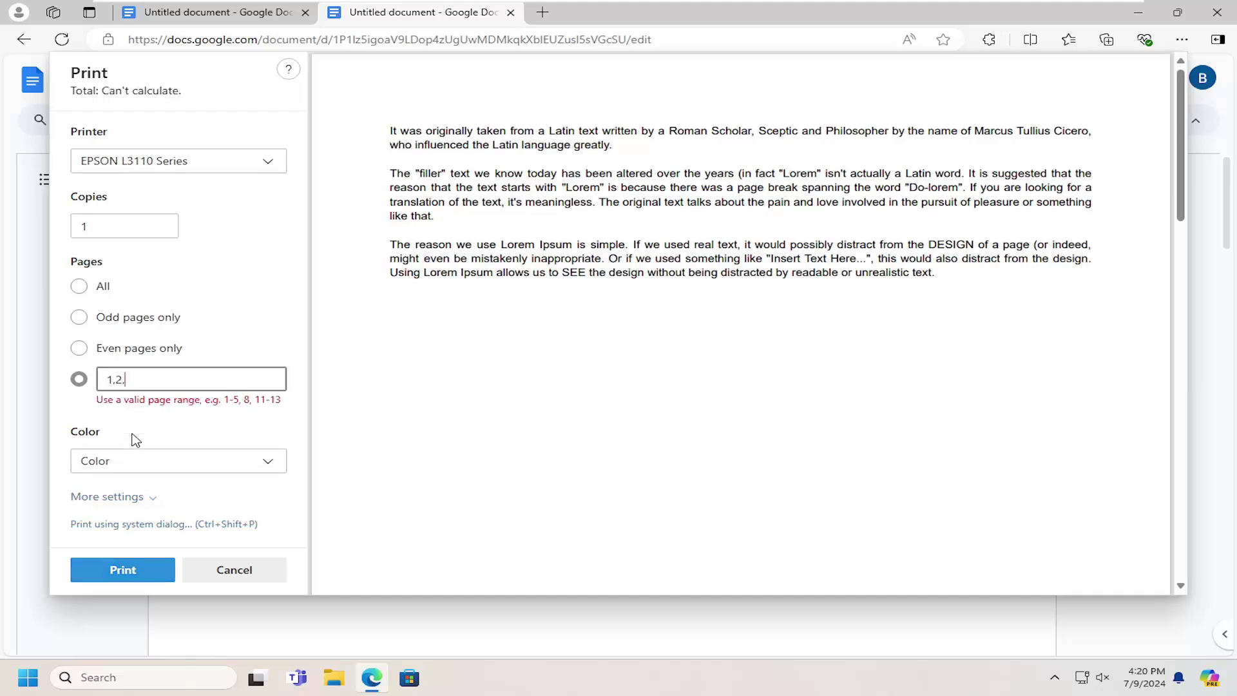
key("BackSpace")
key("BackSpace")
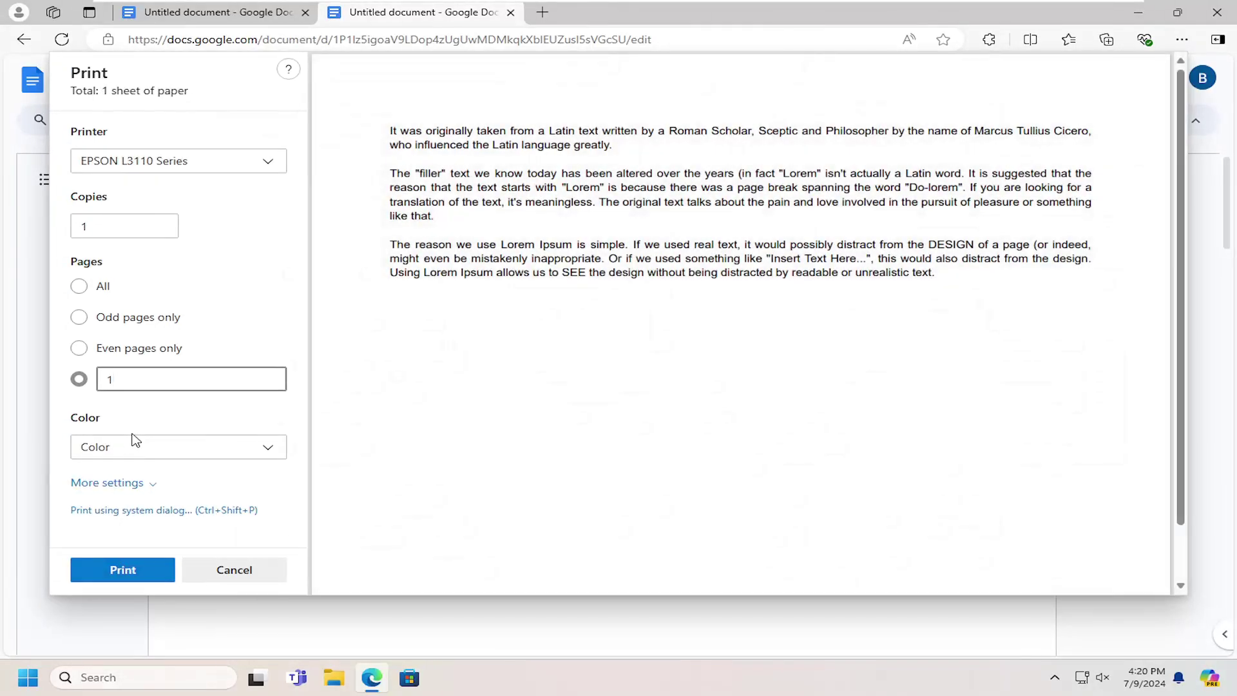
type(",")
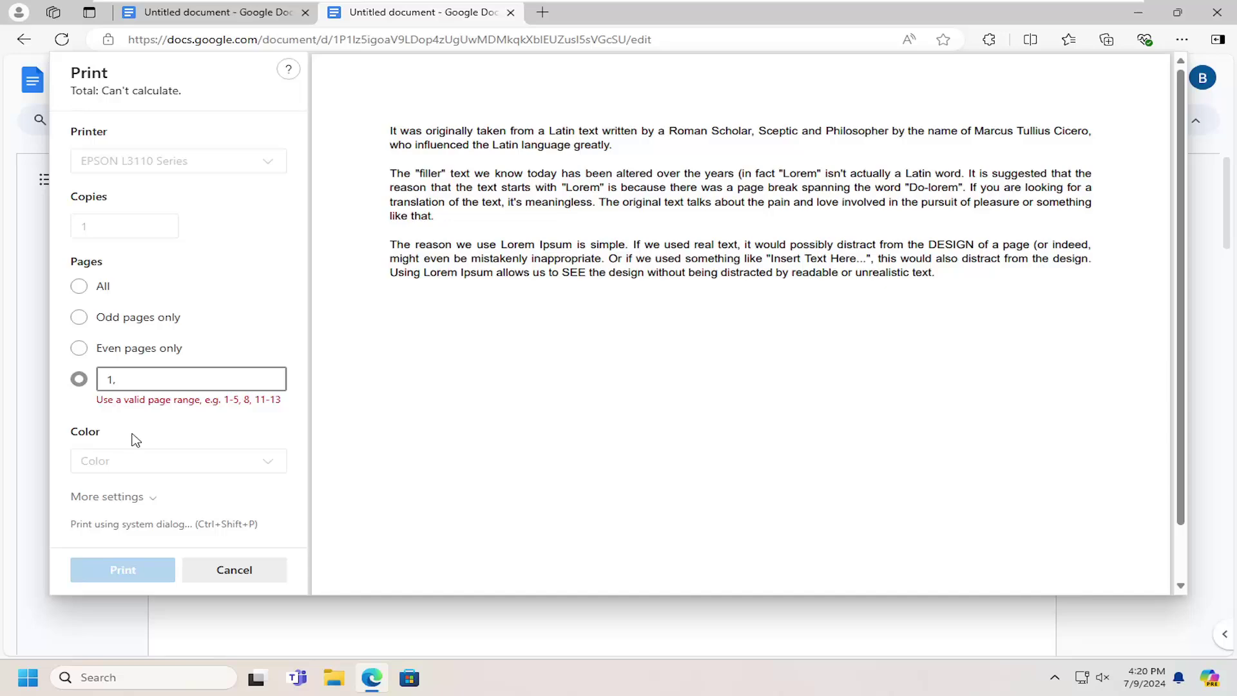
type("2-4")
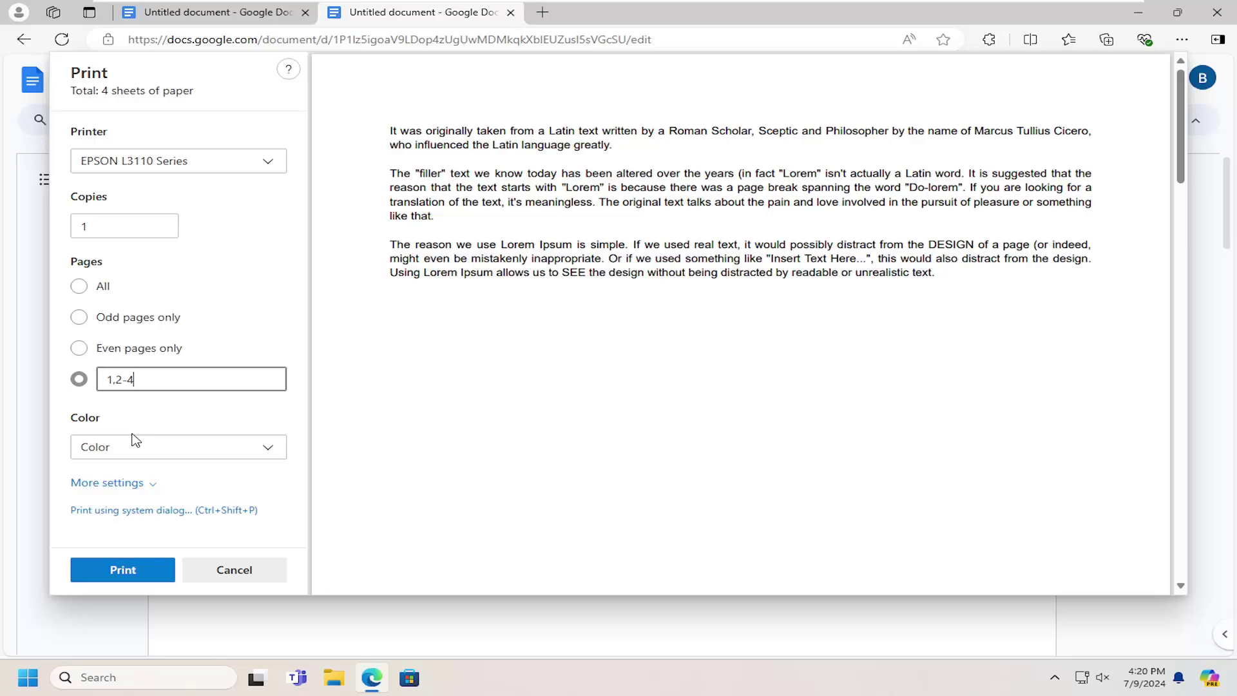
scroll(710, 232, "down", 3)
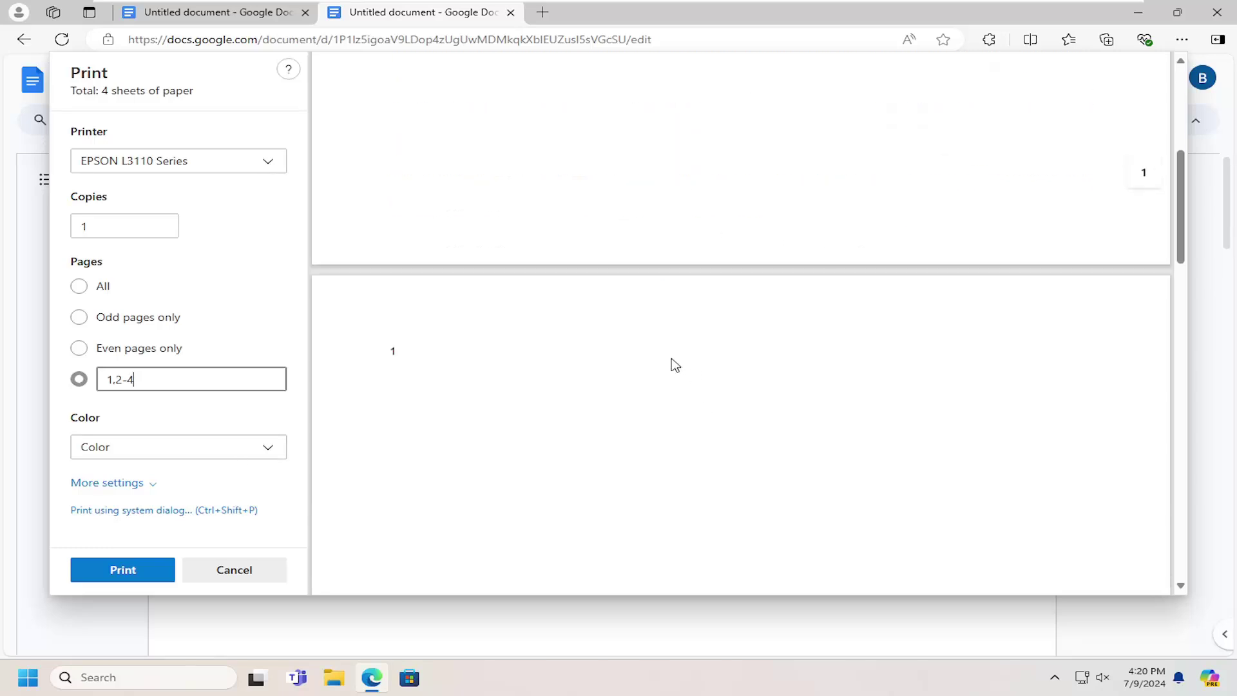
scroll(667, 362, "up", 3)
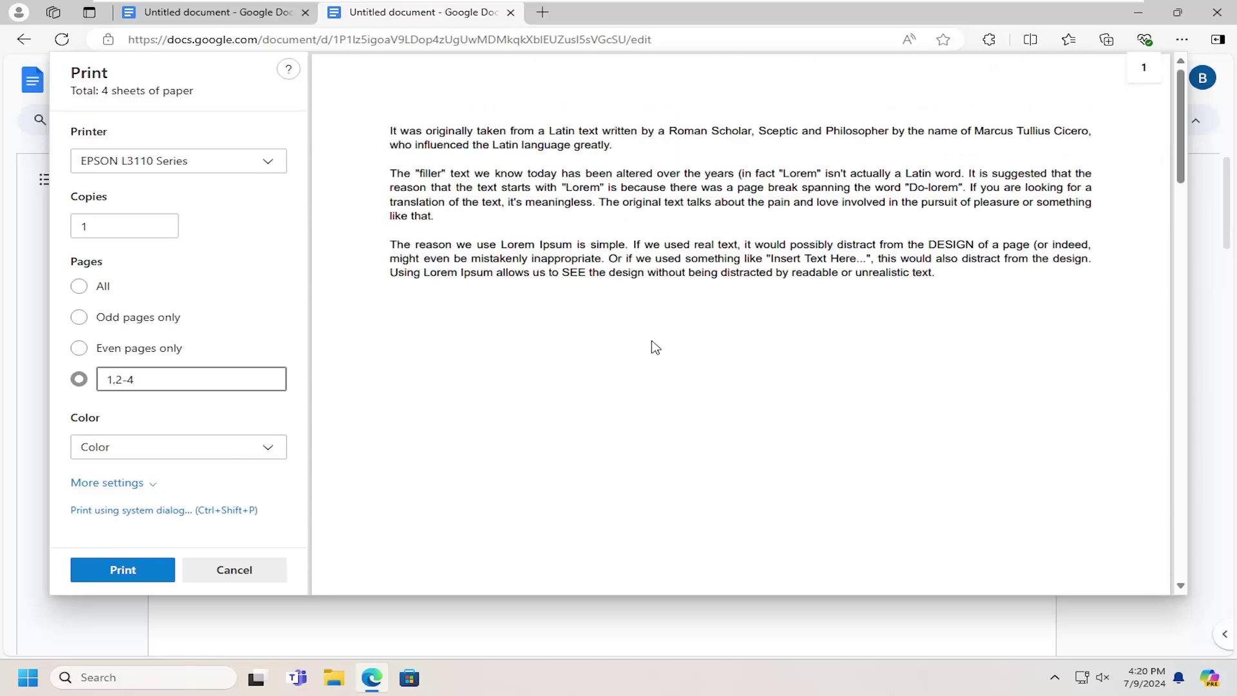
Step: Switch to the centred system print dialog, set Pages to Custom range, keeping Microsoft Print to PDF
left_click(129, 509)
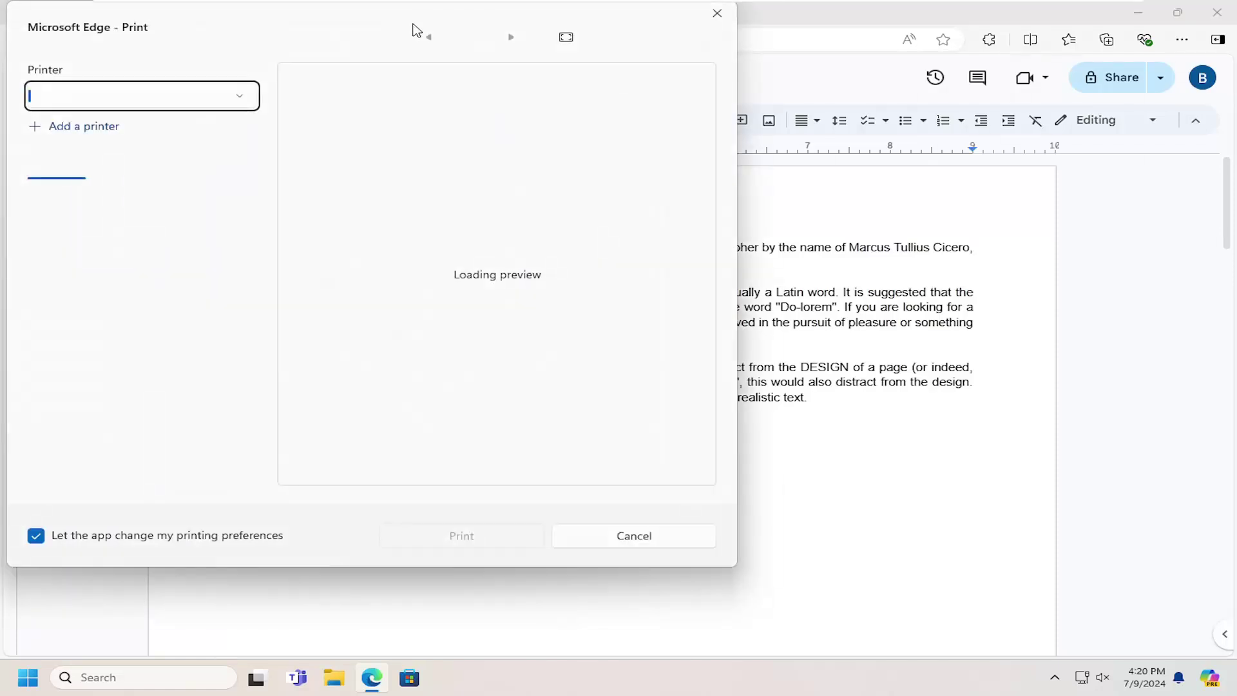
left_click_drag(404, 24, 696, 85)
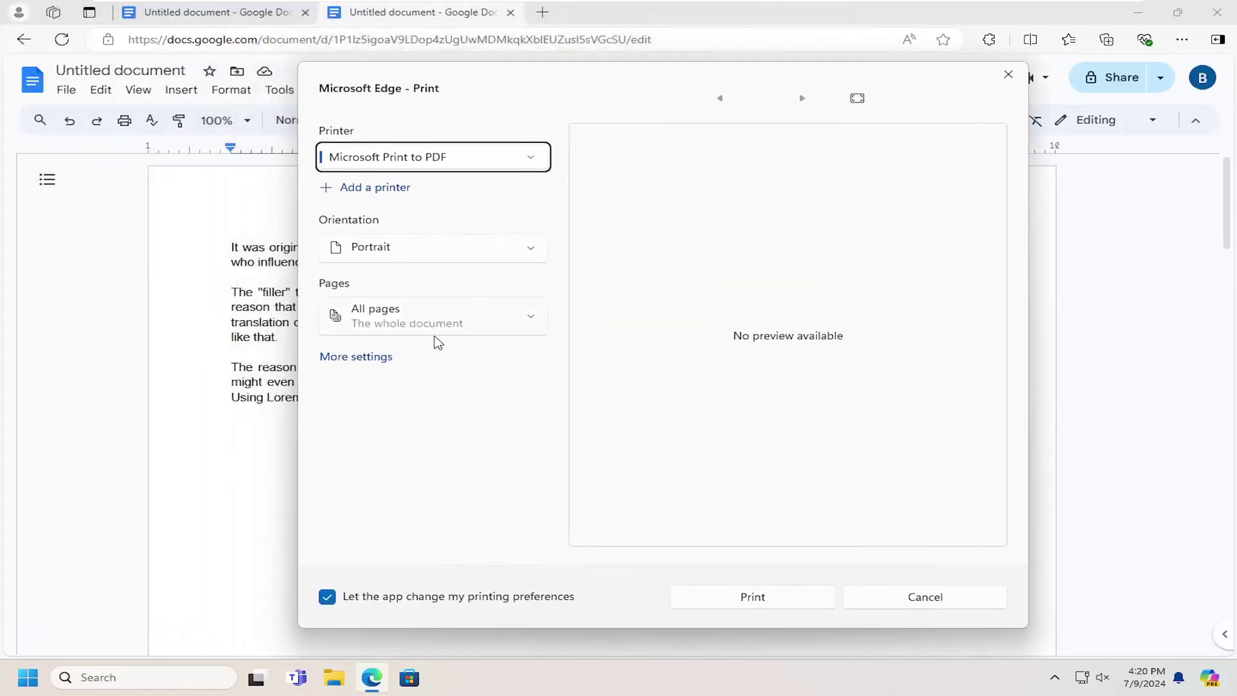
left_click(510, 335)
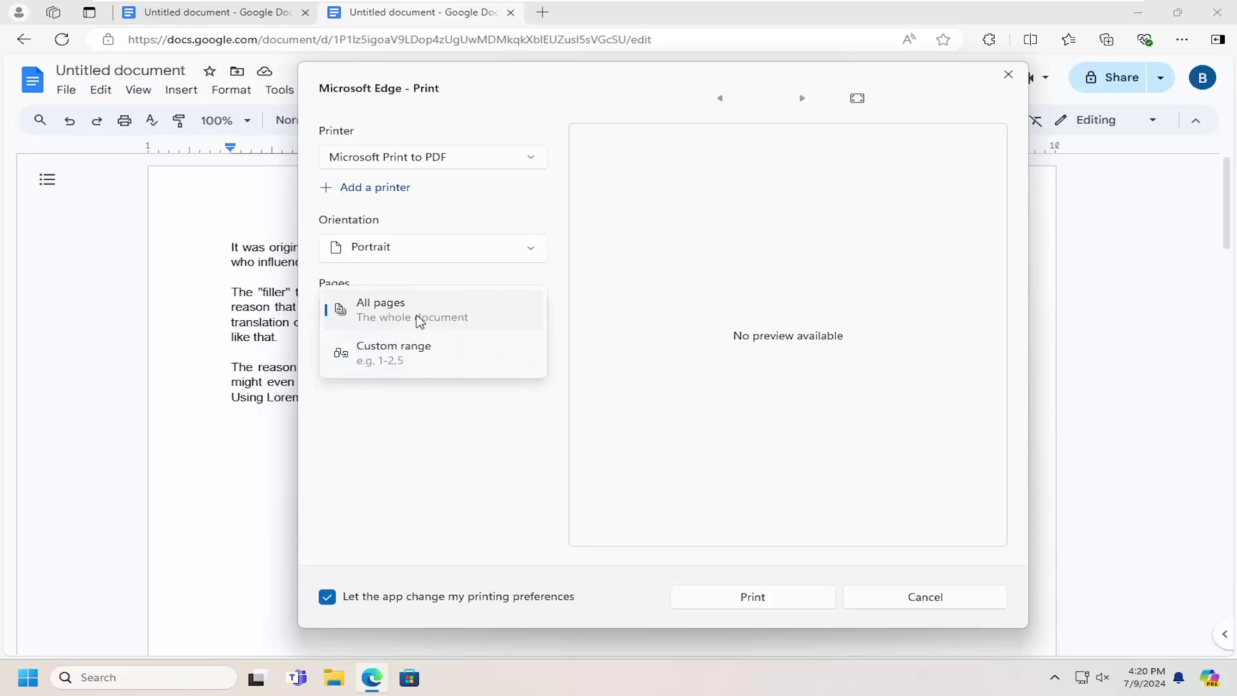
left_click(398, 361)
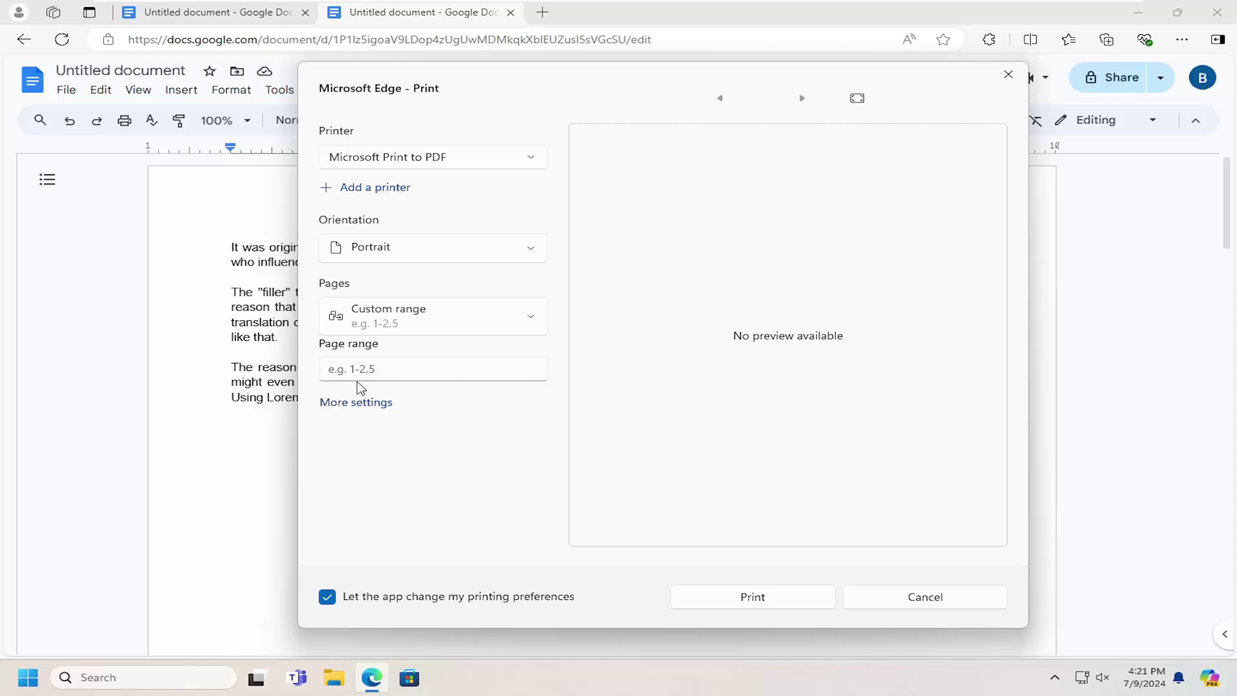
left_click(456, 161)
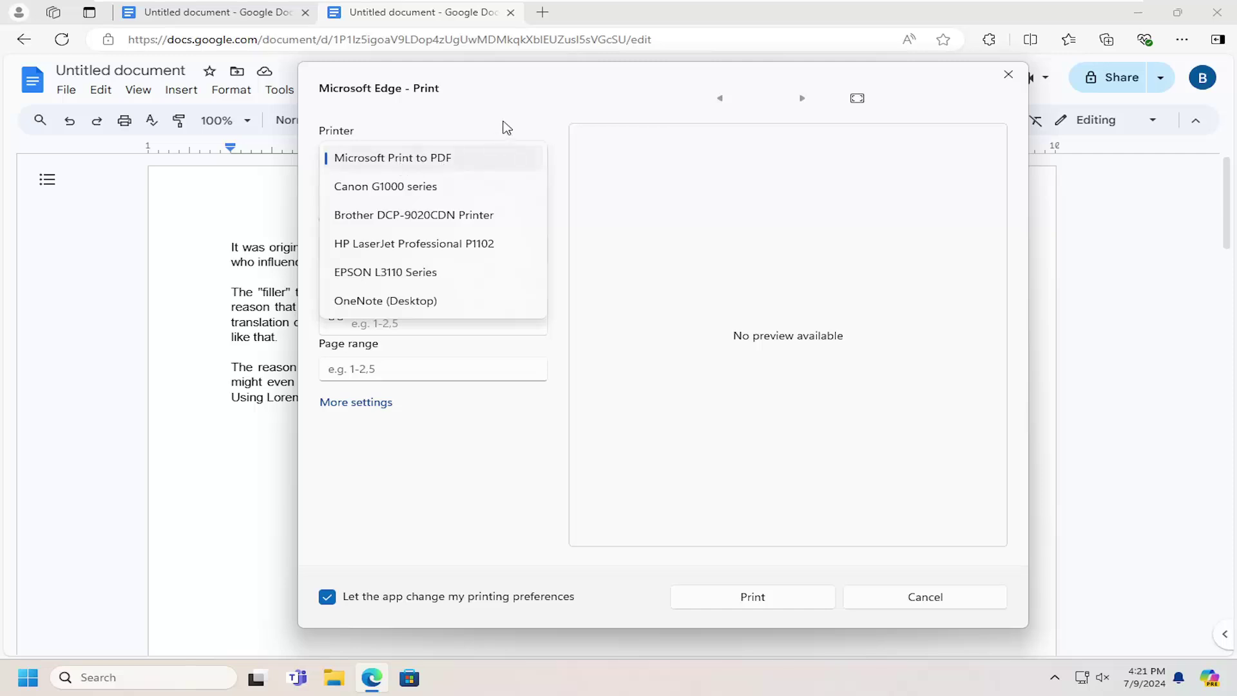
left_click(571, 104)
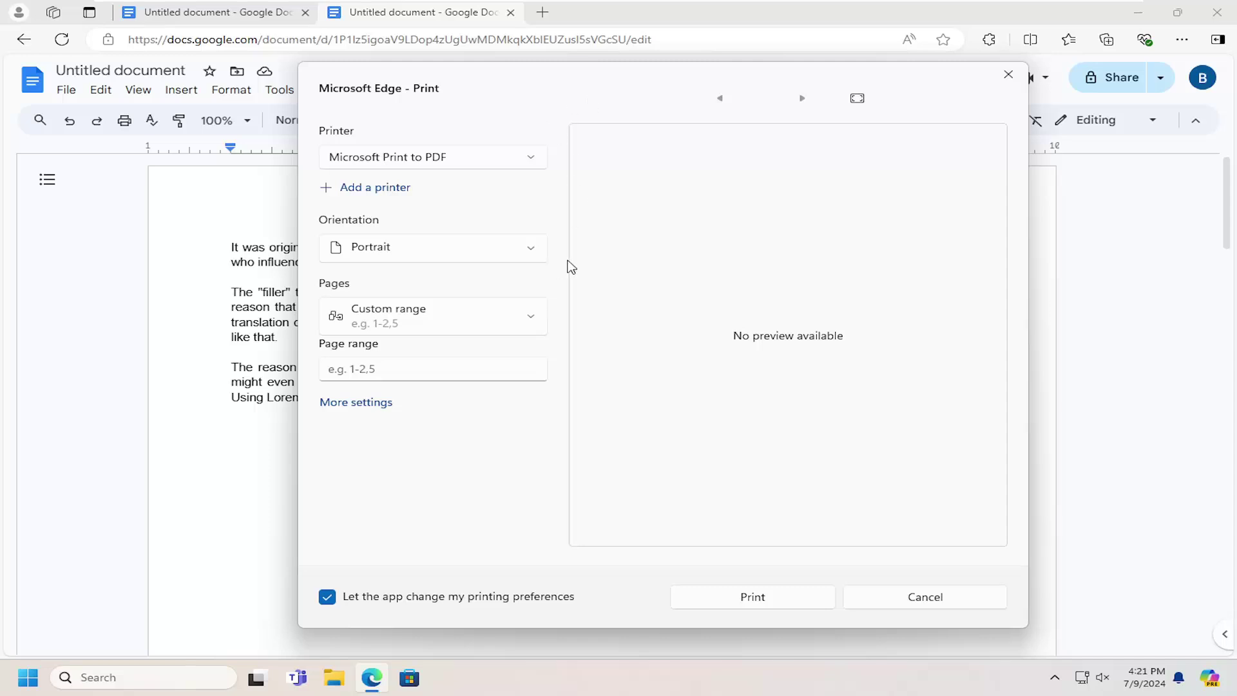
Step: Cancel the Microsoft Edge print dialog without printing
left_click(925, 597)
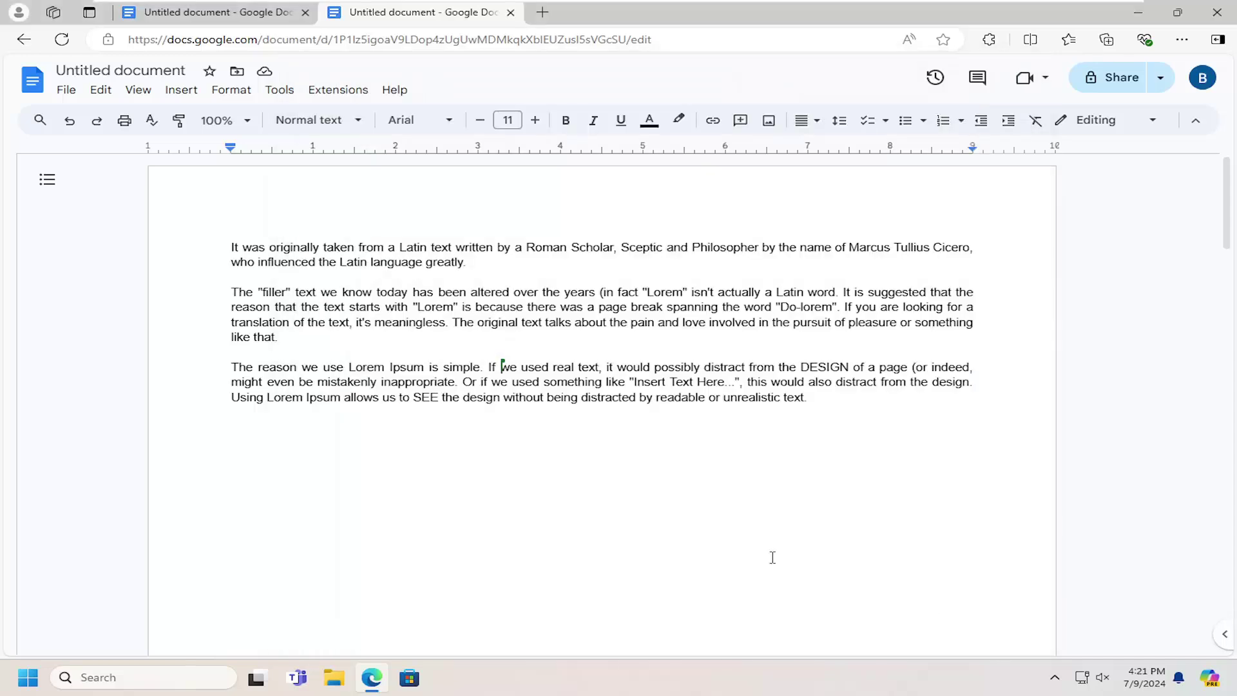